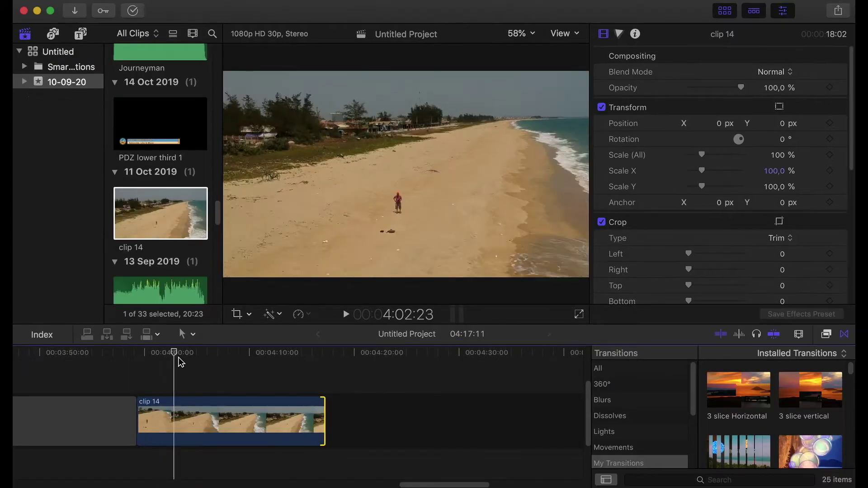
# Step: Split clip 14 in the timeline at 4:04:23
pyautogui.moveTo(175, 360); pyautogui.dragTo(193, 359)
pyautogui.click(197, 411)
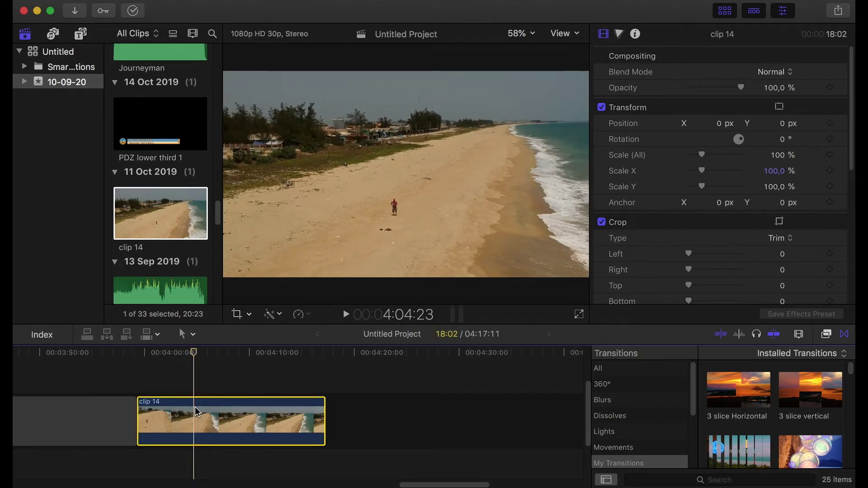
pyautogui.press('super+b')
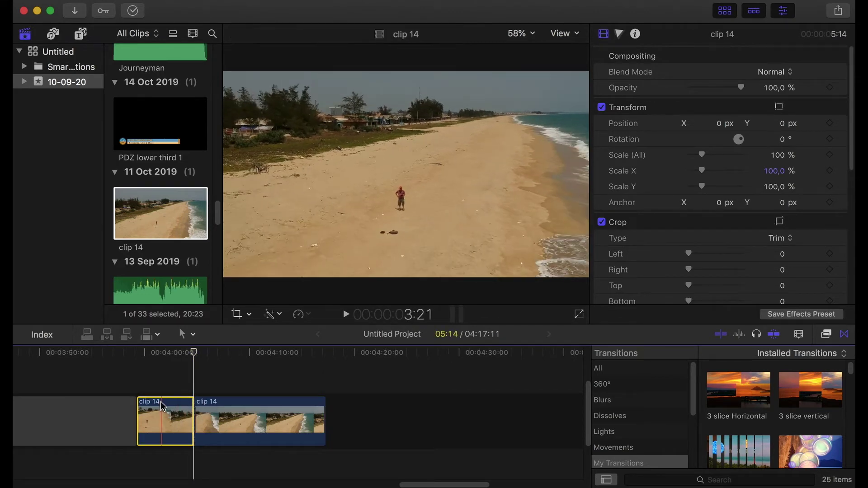
# Step: Slow down the first segment of clip 14 with the 50% preset and adjust its speed to 75%
pyautogui.click(311, 319)
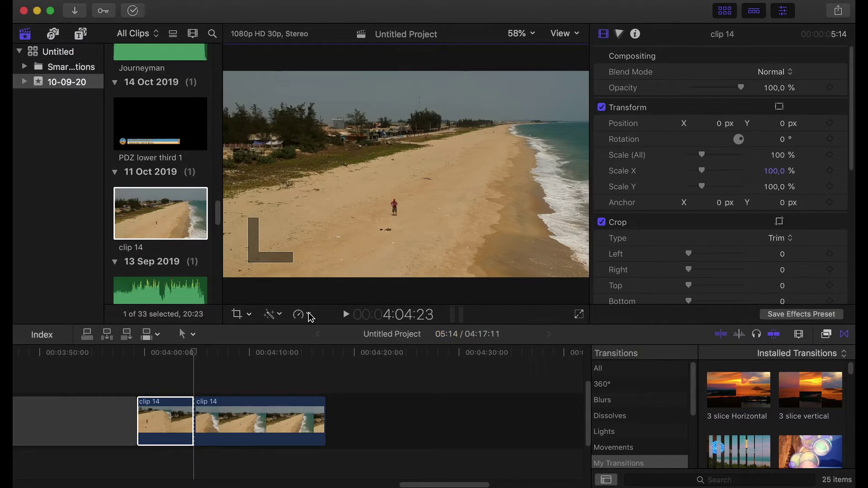
pyautogui.click(310, 318)
pyautogui.moveTo(315, 332)
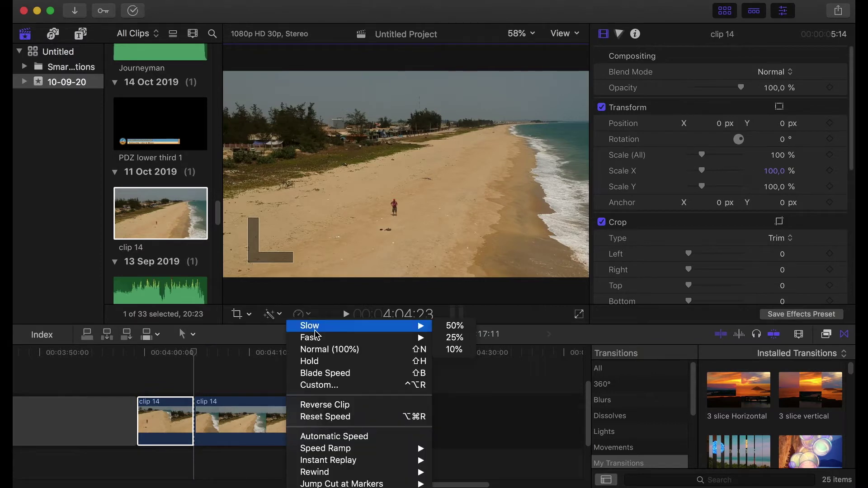
pyautogui.click(454, 326)
pyautogui.moveTo(248, 391); pyautogui.dragTo(210, 393)
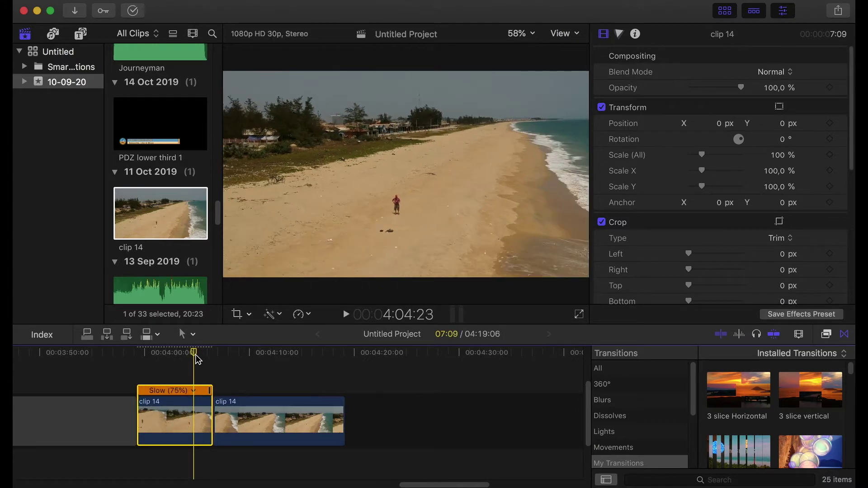
# Step: Split the second segment of clip 14 at 4:14:10 and delete the middle piece, closing the gap
pyautogui.moveTo(195, 356); pyautogui.dragTo(297, 413)
pyautogui.click(297, 412)
pyautogui.press('super+b')
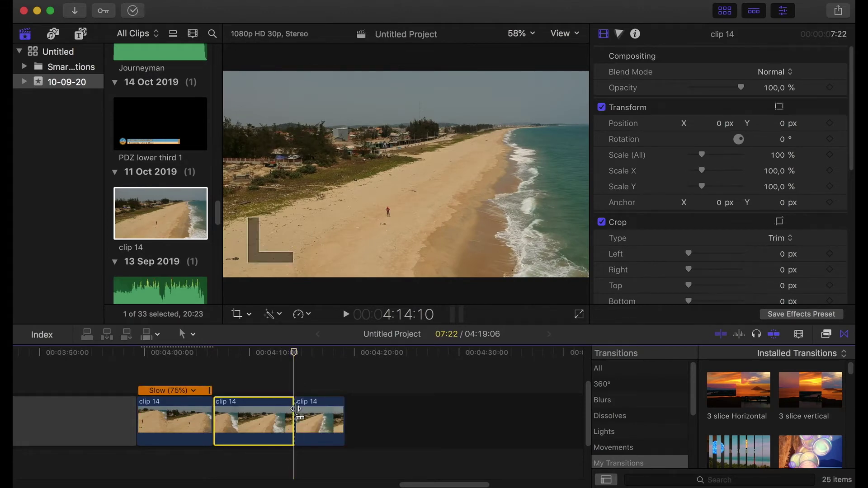
pyautogui.press('Delete')
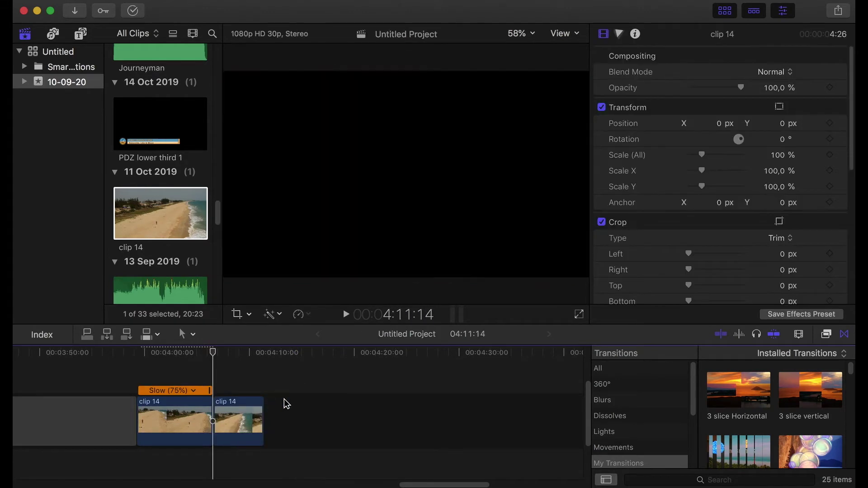
# Step: Add the Smooth zoom out transition from My Transitions at the cut between the two clip 14 segments
pyautogui.scroll(-3, 696, 422)
pyautogui.scroll(-5, 755, 424)
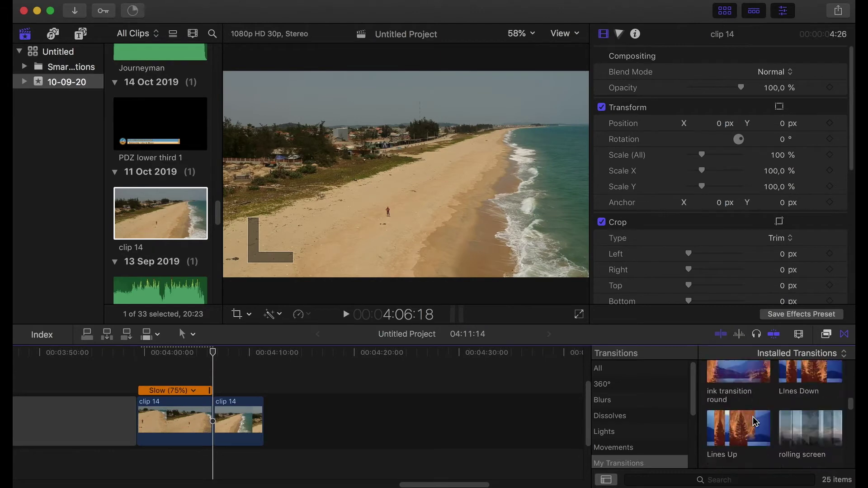
pyautogui.click(802, 382)
pyautogui.moveTo(803, 382); pyautogui.dragTo(215, 393)
# Step: Play the timeline from the start of the slowed clip 14 segment to preview the transition
pyautogui.moveTo(214, 352); pyautogui.dragTo(136, 353)
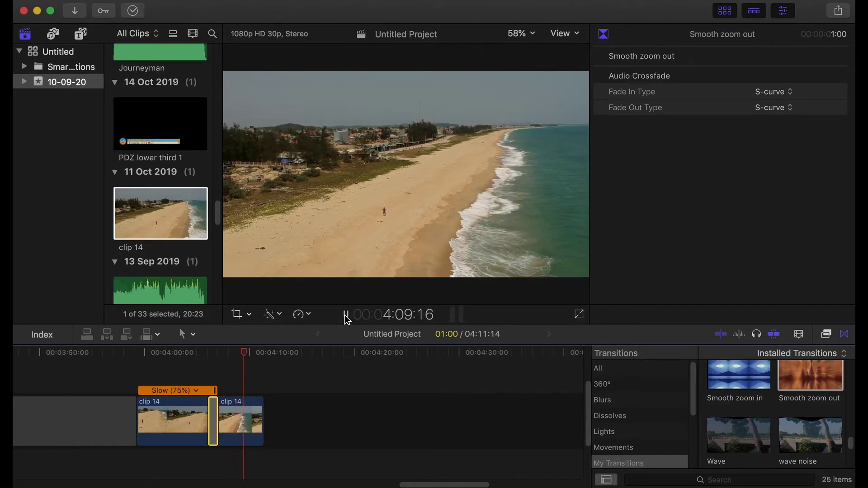
pyautogui.click(346, 316)
pyautogui.moveTo(263, 410); pyautogui.dragTo(246, 410)
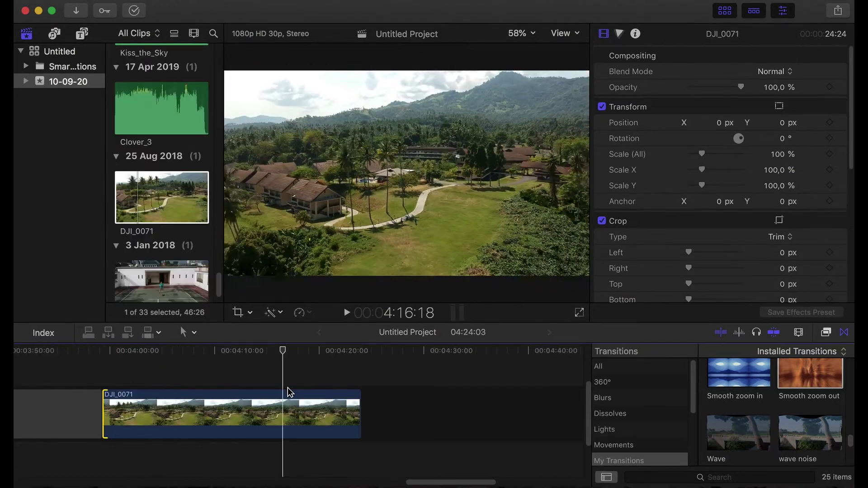
# Step: Trim the end of the DJI_0071 clip in the timeline to a duration of 19:04
pyautogui.moveTo(360, 401); pyautogui.dragTo(334, 401)
pyautogui.moveTo(347, 347); pyautogui.dragTo(302, 347)
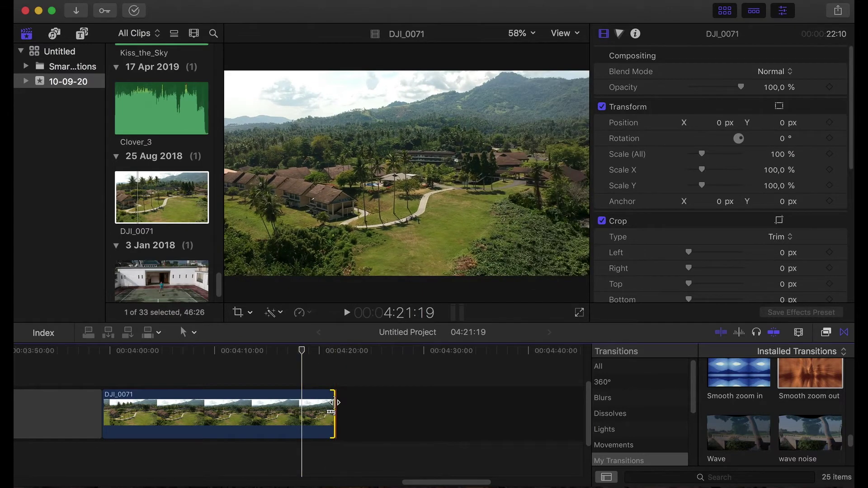
pyautogui.moveTo(333, 402); pyautogui.dragTo(301, 403)
# Step: Add a Scale (All) keyframe to DJI_0071 at the first frame of the clip, 3:59:09
pyautogui.click(196, 351)
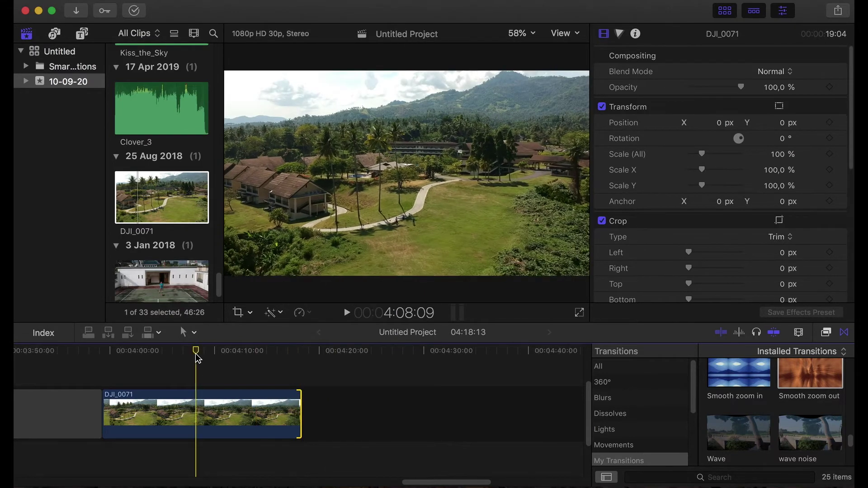
pyautogui.click(204, 404)
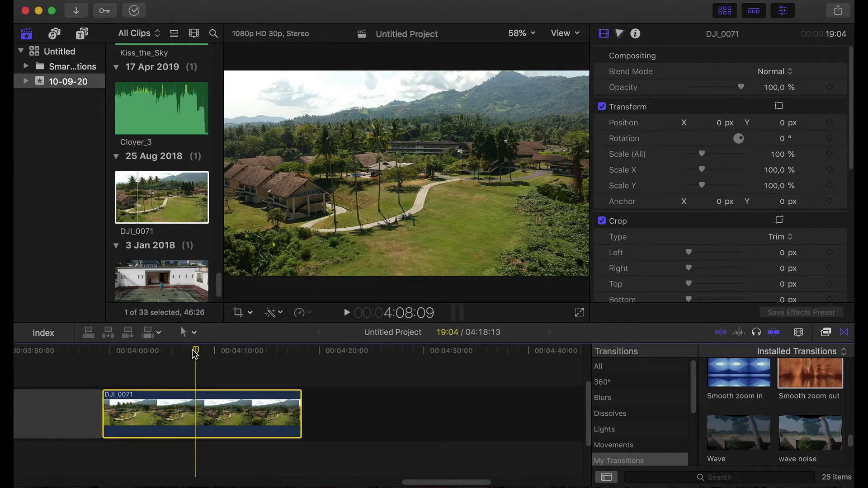
pyautogui.click(103, 364)
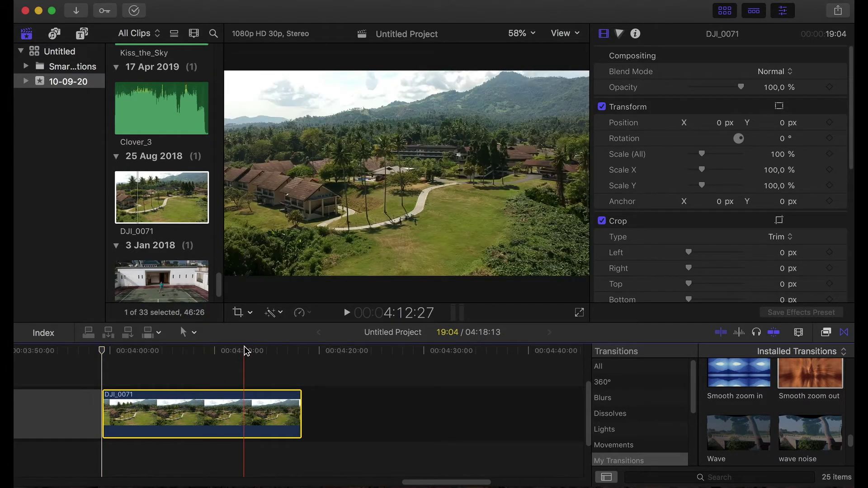
pyautogui.click(244, 347)
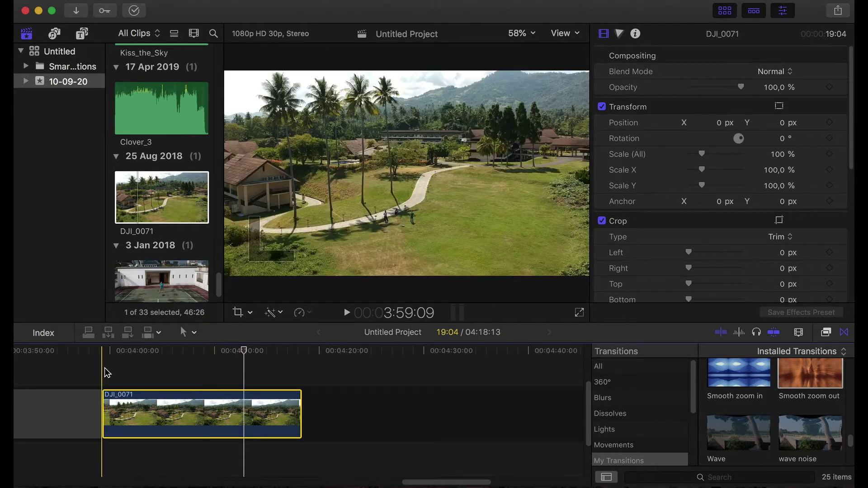
pyautogui.click(104, 368)
pyautogui.click(116, 402)
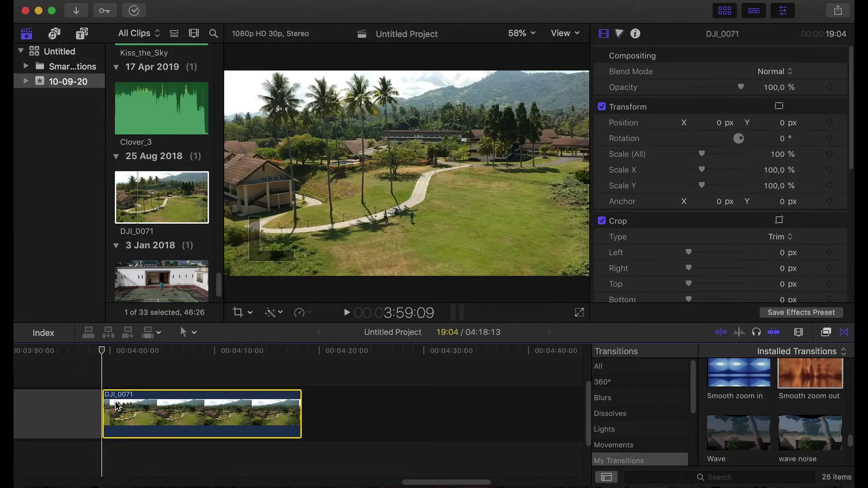
pyautogui.moveTo(820, 171)
pyautogui.click(830, 154)
# Step: Set Scale (All) to 140% at the last frame of DJI_0071, 4:18:12, to keyframe a gradual zoom in
pyautogui.moveTo(105, 353); pyautogui.dragTo(302, 363)
pyautogui.press('Left')
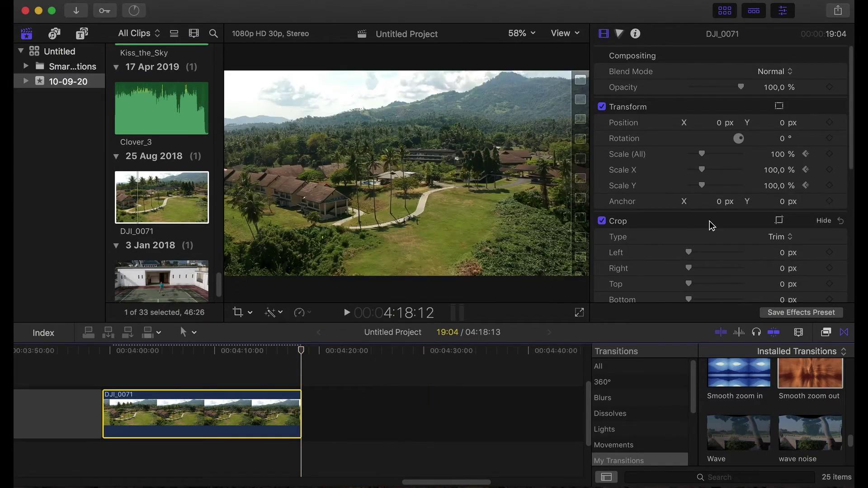
pyautogui.click(780, 155)
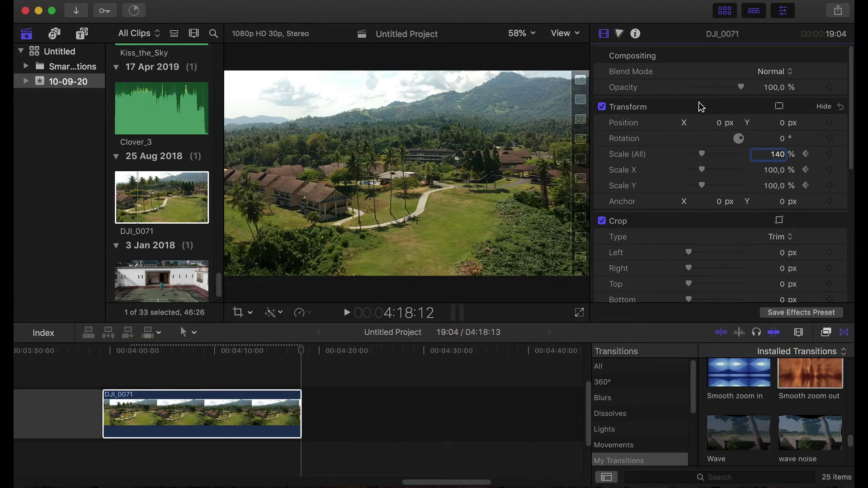
pyautogui.write('140')
pyautogui.press('Return')
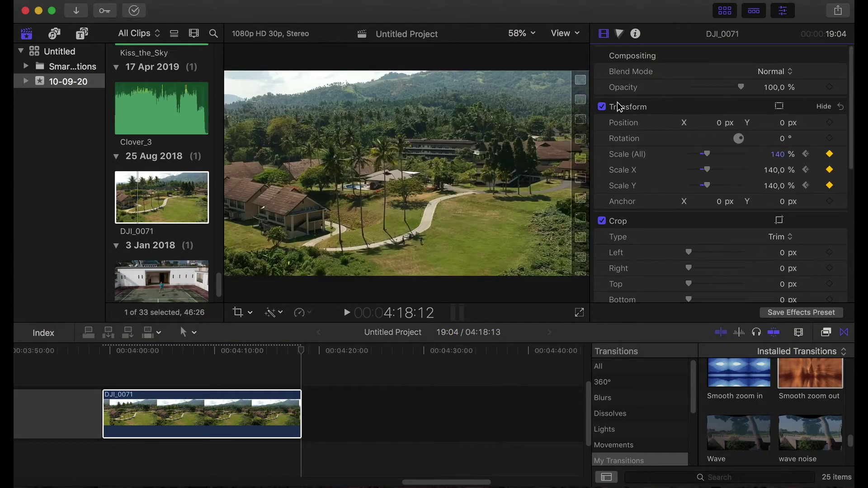
# Step: Play DJI_0071 from its first frame to preview the keyframed zoom
pyautogui.moveTo(301, 351); pyautogui.dragTo(244, 356)
pyautogui.press('Up')
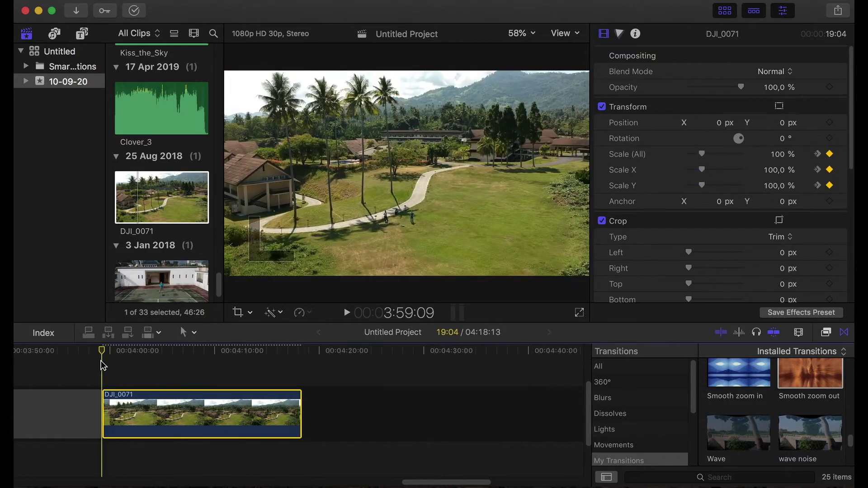
pyautogui.click(346, 314)
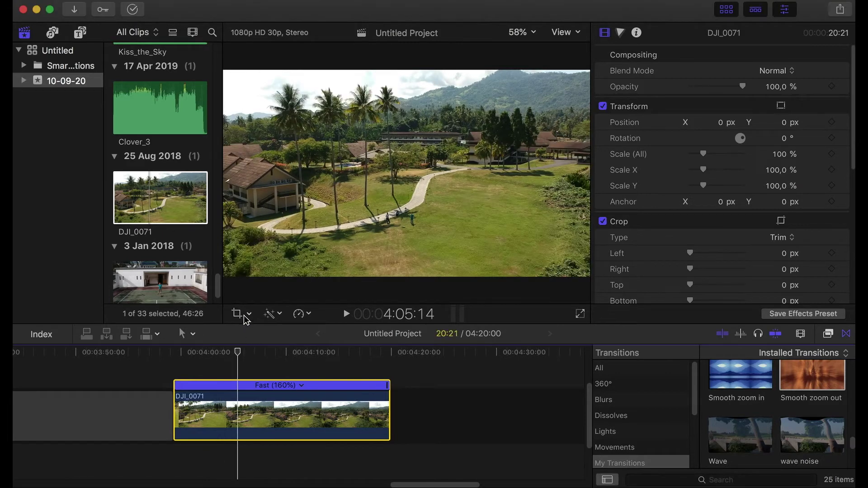
# Step: Switch the crop type of DJI_0071 to Ken Burns
pyautogui.click(247, 316)
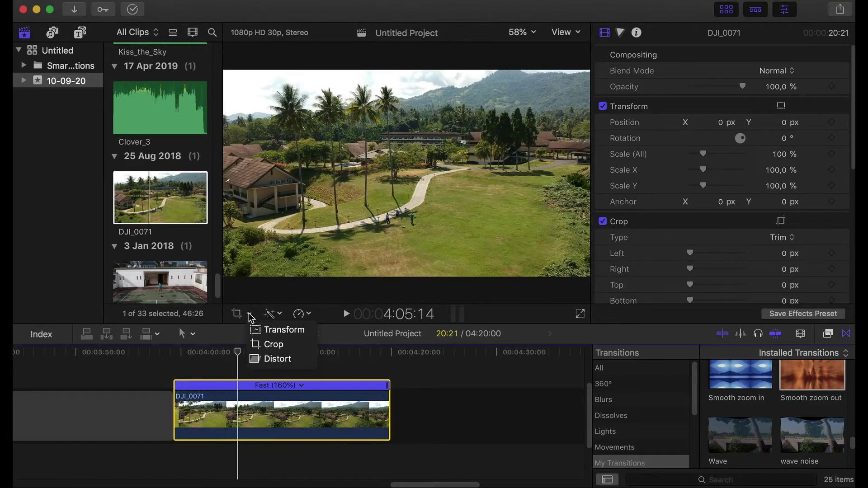
pyautogui.click(270, 346)
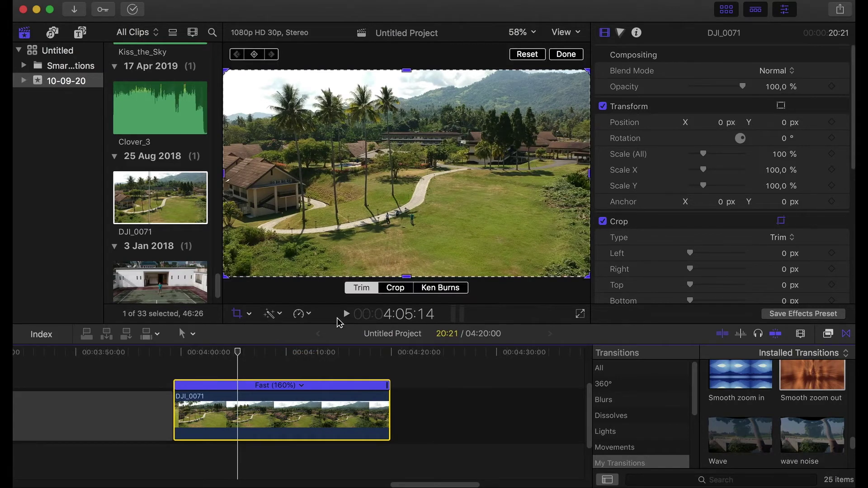
pyautogui.click(449, 288)
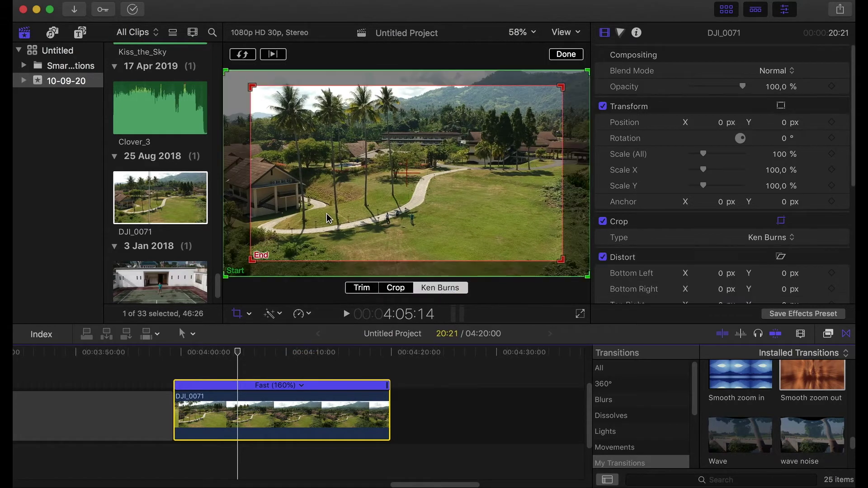
# Step: Move the Ken Burns End frame into the upper-right corner of the image and shrink it to about 80% of the width
pyautogui.moveTo(326, 213); pyautogui.dragTo(354, 198)
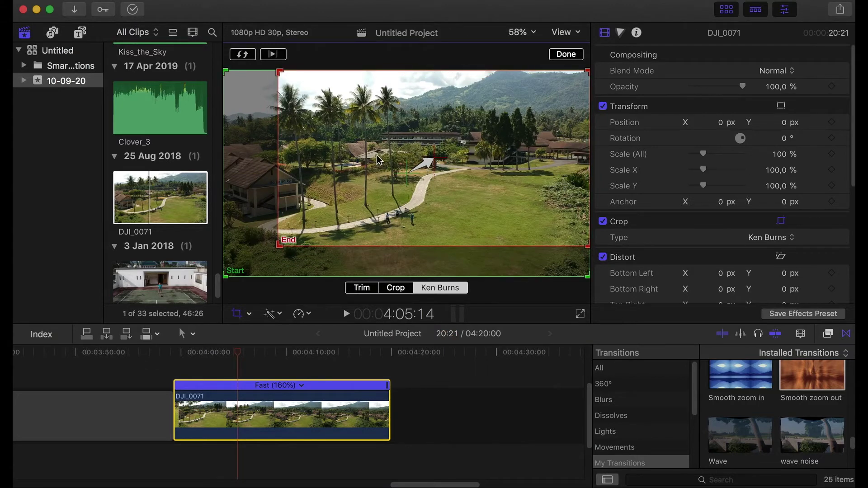
pyautogui.moveTo(439, 157)
pyautogui.mouseDown()
pyautogui.moveTo(368, 145)
pyautogui.moveTo(370, 186)
pyautogui.moveTo(433, 186)
pyautogui.moveTo(437, 157)
pyautogui.mouseUp()
pyautogui.moveTo(278, 245); pyautogui.dragTo(297, 235)
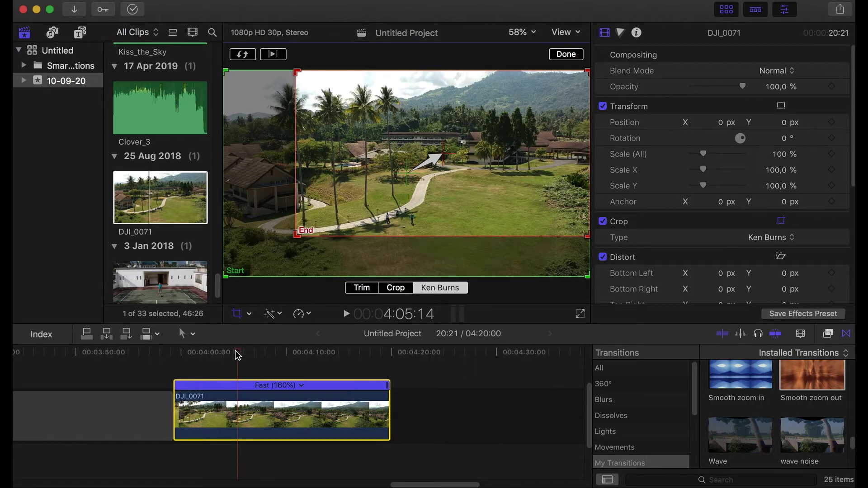
# Step: Leave crop editing and play DJI_0071 from its first frame to preview the Ken Burns movement
pyautogui.moveTo(238, 354); pyautogui.dragTo(175, 355)
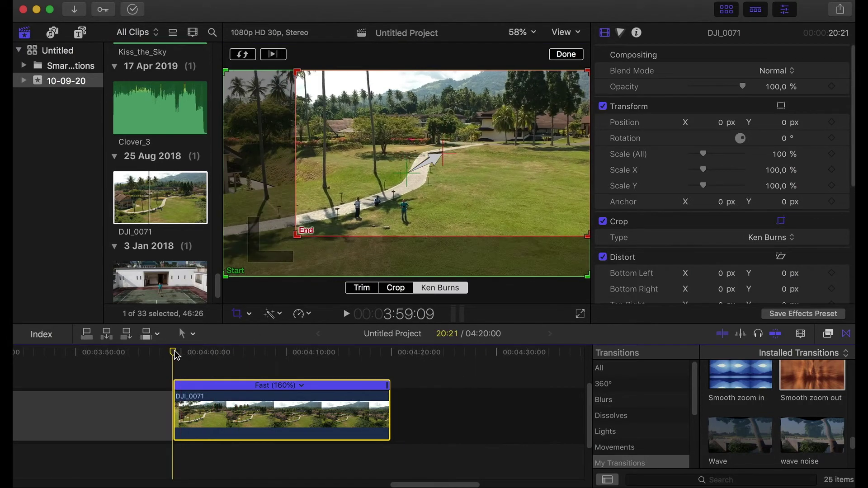
pyautogui.click(239, 314)
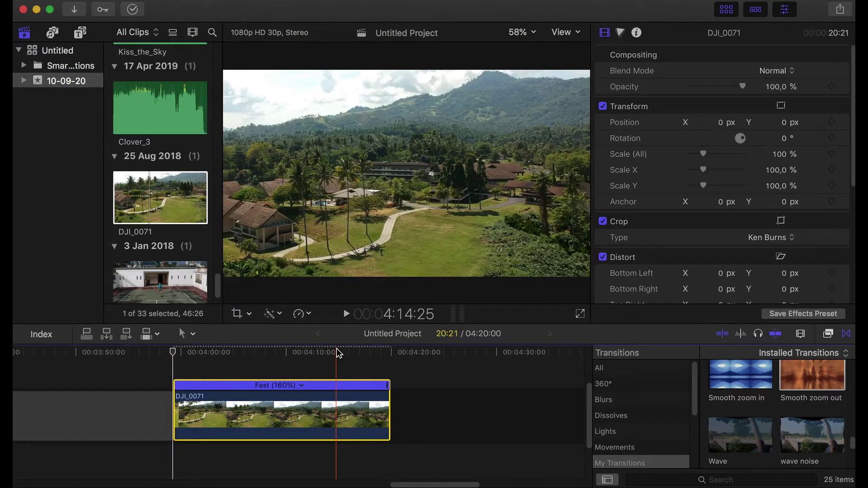
pyautogui.click(345, 314)
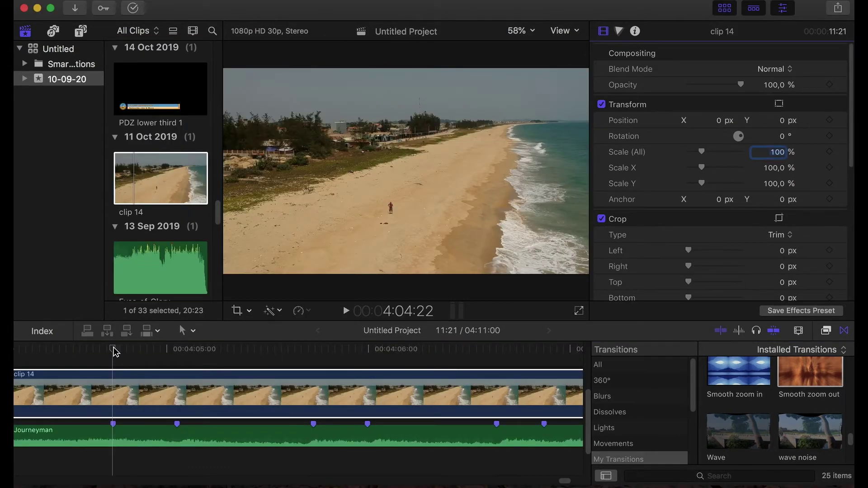
# Step: Place the playhead on the first beat marker at 4:04:22 and set clip 14's Scale (All) to 130%
pyautogui.moveTo(115, 351)
pyautogui.mouseDown()
pyautogui.moveTo(134, 355)
pyautogui.moveTo(117, 356)
pyautogui.mouseUp()
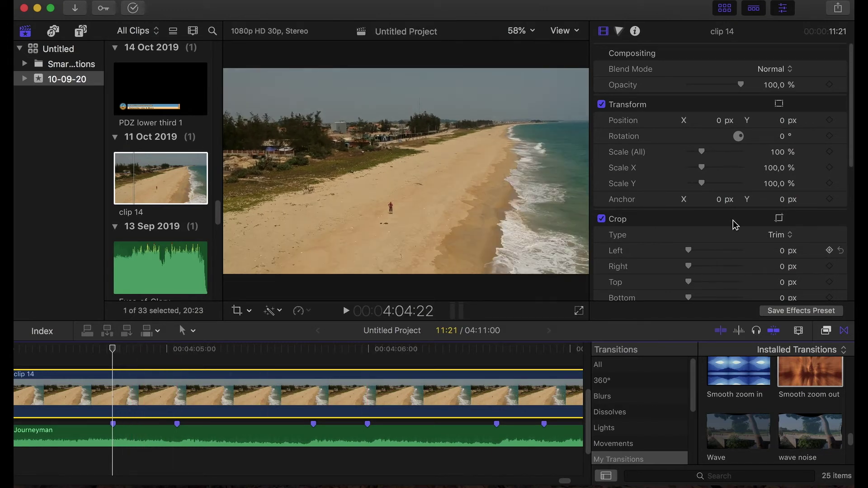
pyautogui.click(781, 157)
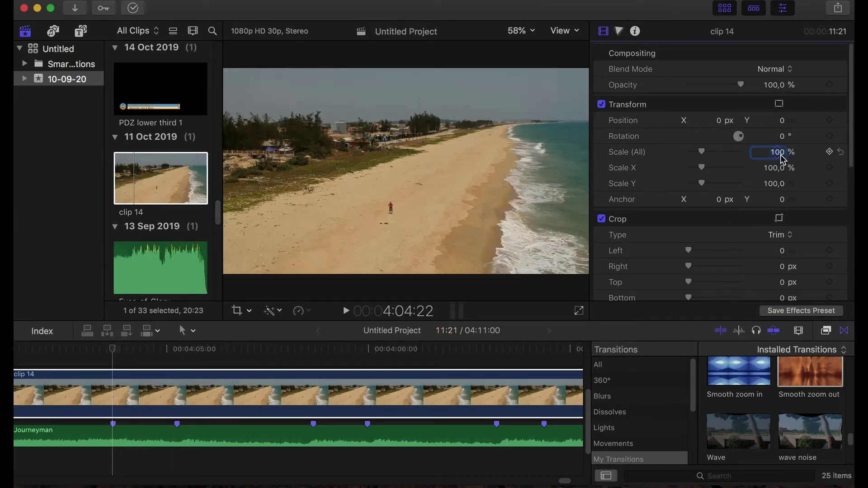
pyautogui.write('130')
pyautogui.press('Return')
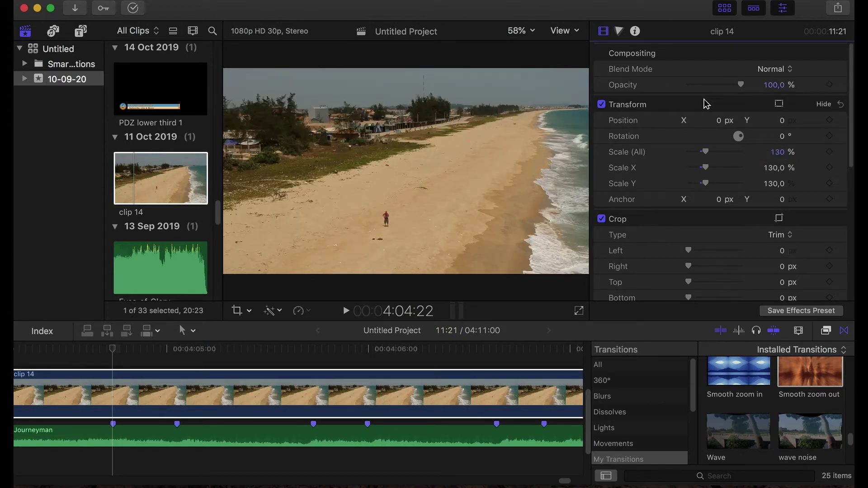
# Step: Split clip 14 at 4:04:20, two frames before the first beat marker
pyautogui.click(172, 396)
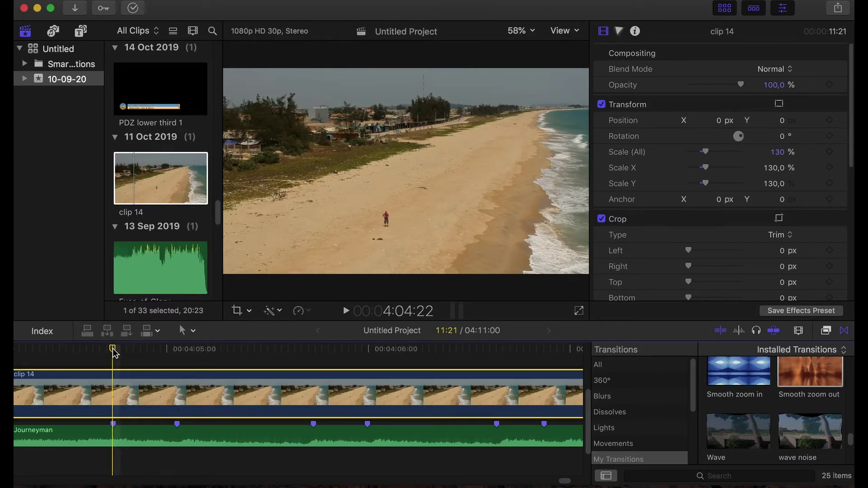
pyautogui.press('Left')
pyautogui.press('Left')
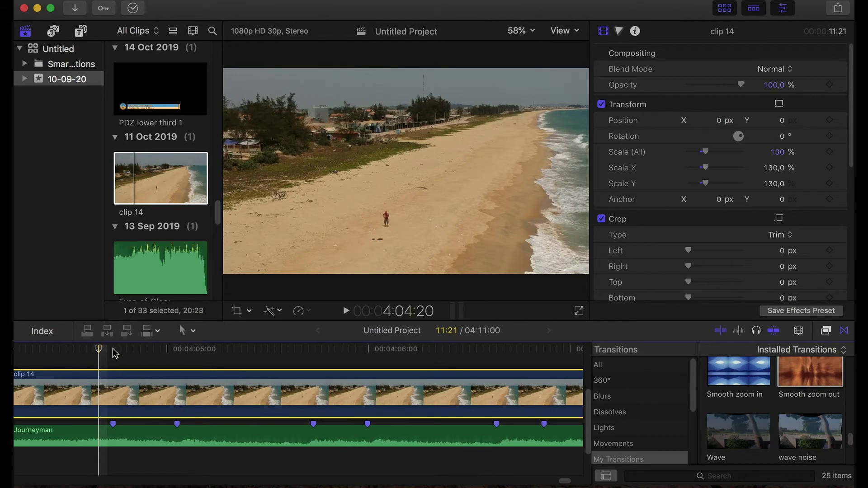
pyautogui.press('super+b')
# Step: Split clip 14 at 4:04:23, three frames after the previous cut, isolating a short segment around the first beat marker
pyautogui.press('Right')
pyautogui.press('Right')
pyautogui.press('Right')
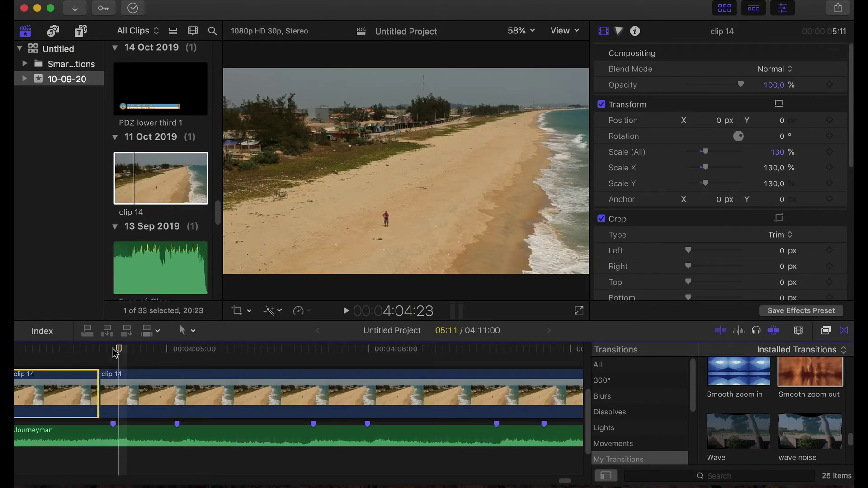
pyautogui.press('super+b')
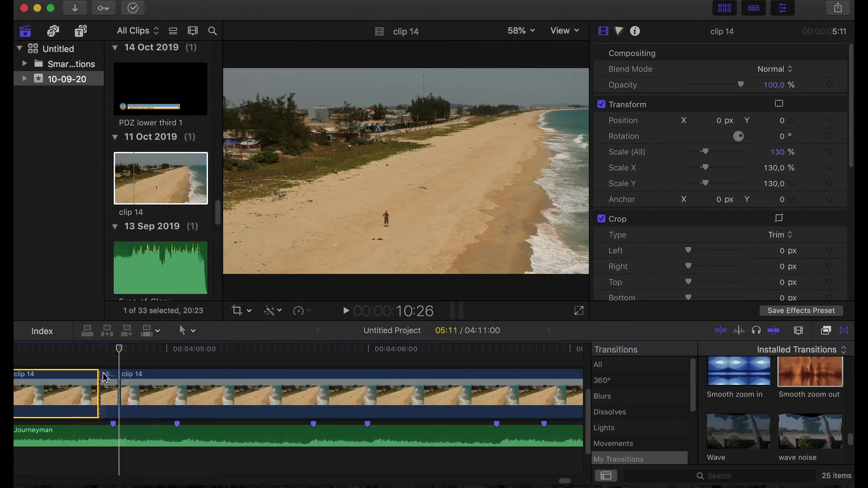
# Step: Split clip 14 at 4:05:00 and 4:05:03 to isolate a three-frame segment around the second beat marker
pyautogui.click(179, 364)
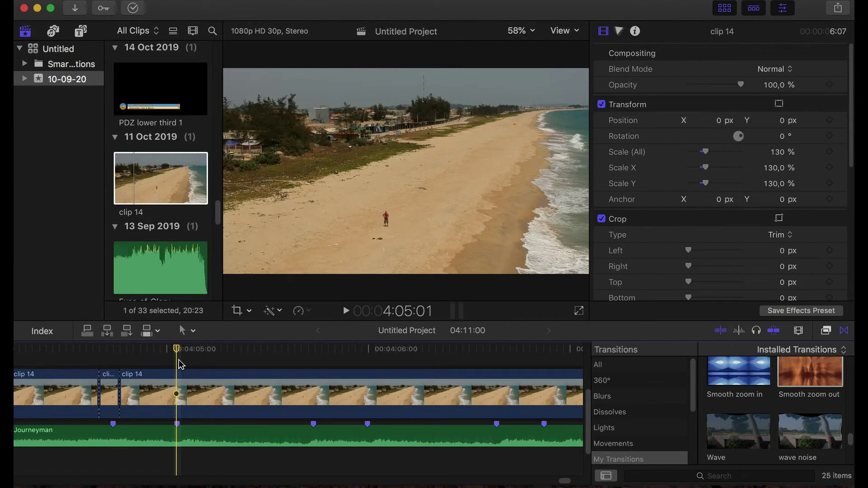
pyautogui.press('Left')
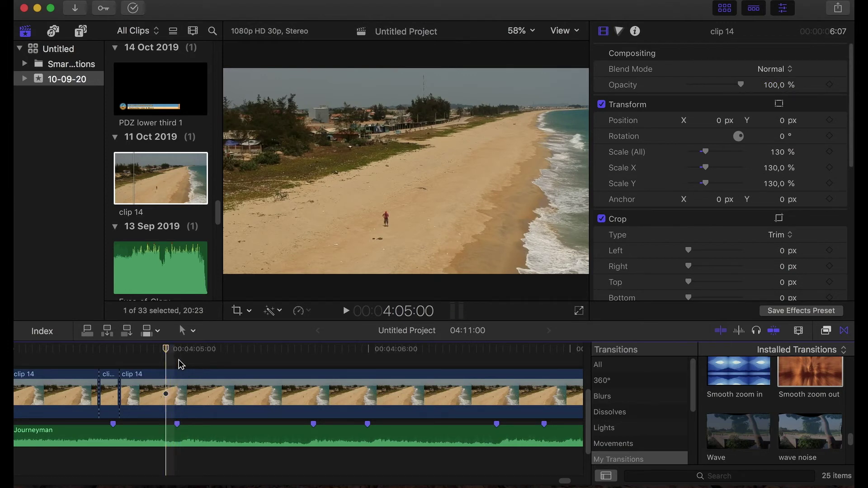
pyautogui.press('super+b')
pyautogui.press('Right')
pyautogui.press('Right')
pyautogui.press('Right')
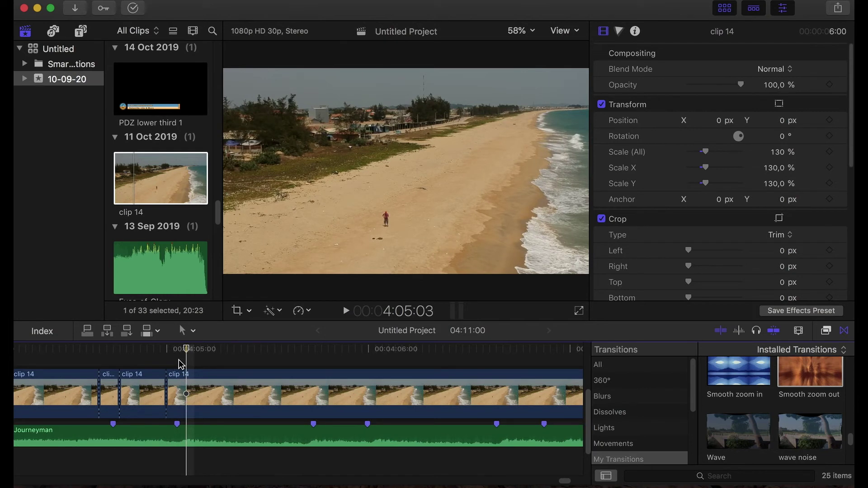
pyautogui.press('super+b')
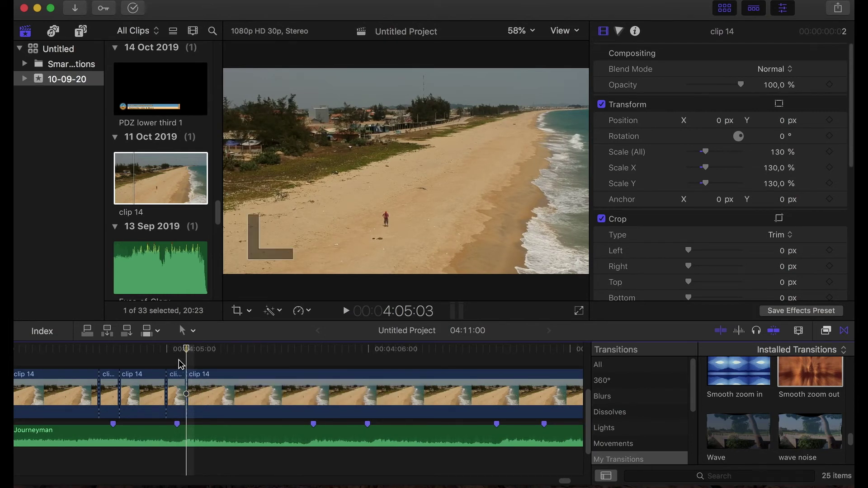
# Step: Split clip 14 at 4:05:20 and 4:05:23 to isolate a three-frame segment around the third beat marker
pyautogui.click(312, 355)
pyautogui.press('Left')
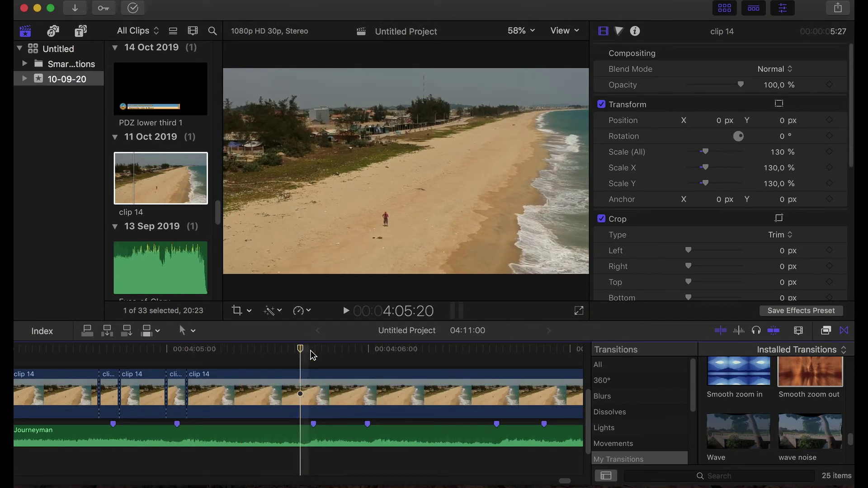
pyautogui.press('super+b')
pyautogui.press('Right')
pyautogui.press('Right')
pyautogui.press('Right')
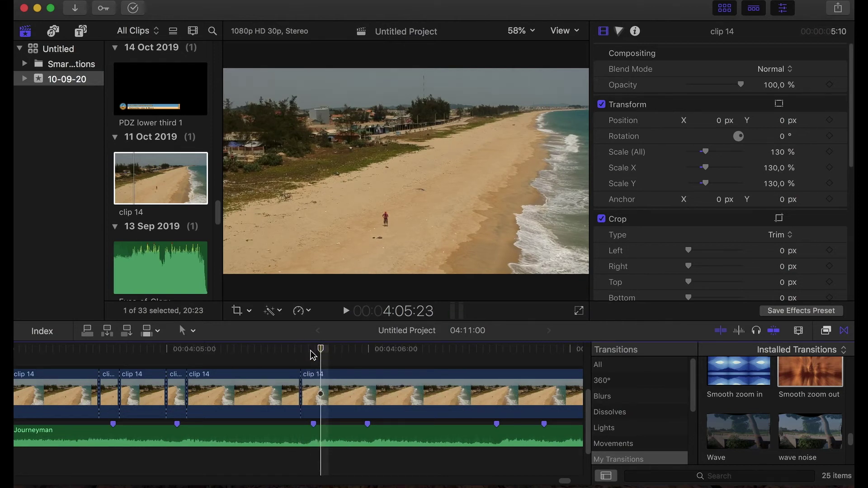
pyautogui.press('super+b')
# Step: Split clip 14 at 4:05:28 and 4:06:01 to isolate a three-frame segment around the fourth beat marker
pyautogui.click(367, 355)
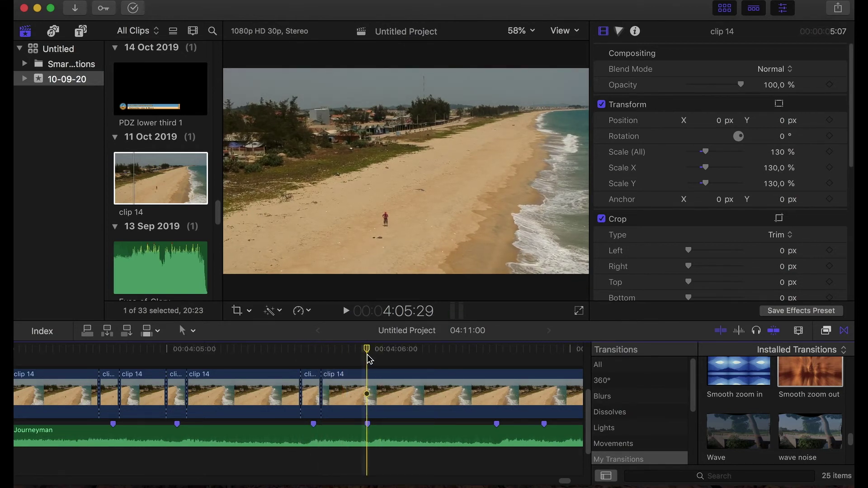
pyautogui.press('Left')
pyautogui.press('super+b')
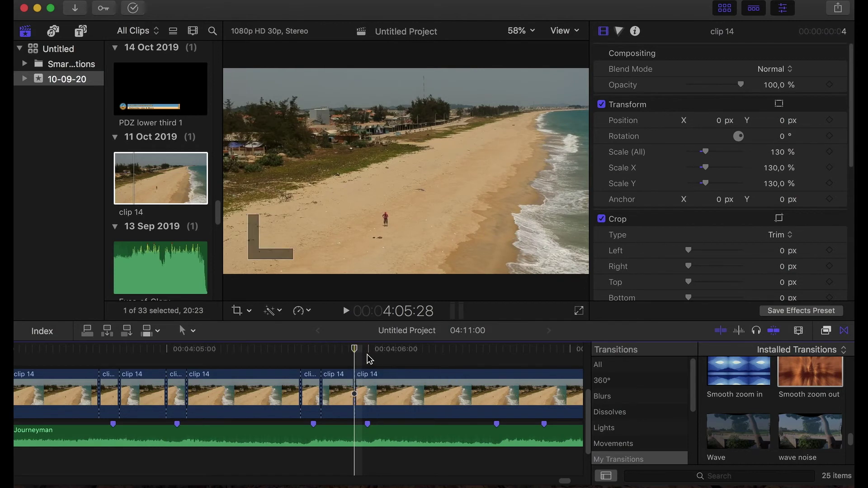
pyautogui.press('Right')
pyautogui.press('Right')
pyautogui.press('Right')
pyautogui.press('super+b')
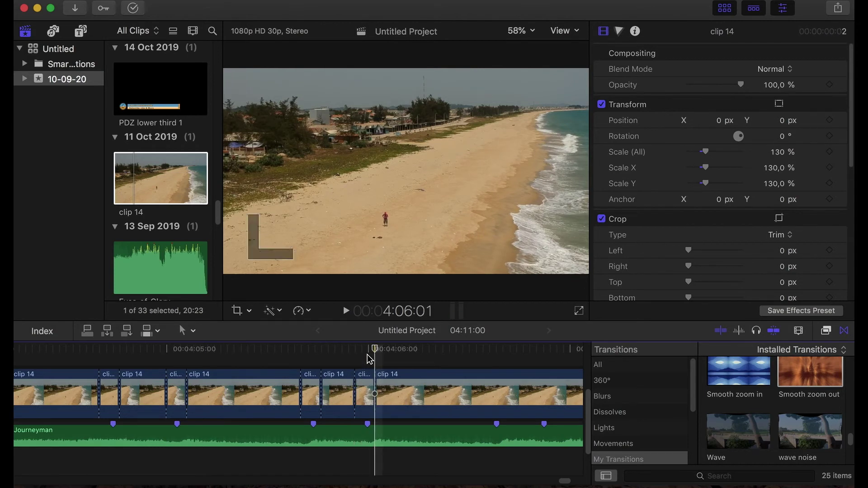
# Step: Set Position X to -200 px for the short segment at the first beat marker and 200 px for the one at the second
pyautogui.click(111, 383)
pyautogui.click(718, 120)
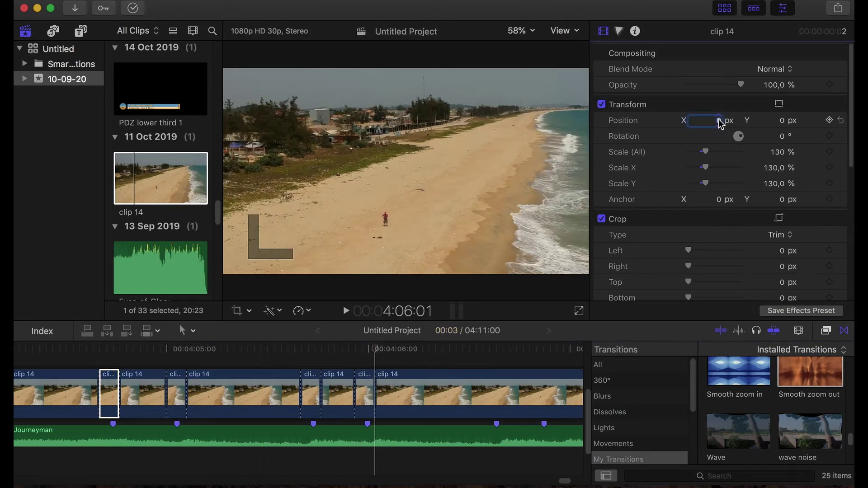
pyautogui.write('-200')
pyautogui.press('Return')
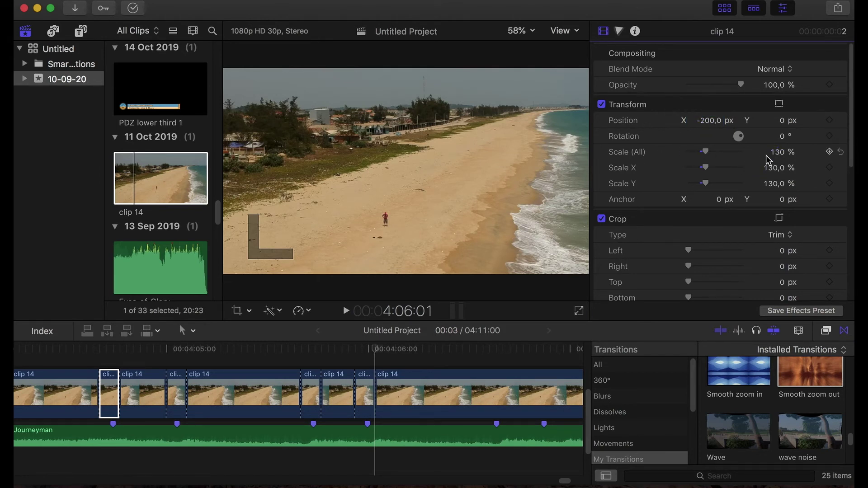
pyautogui.click(172, 397)
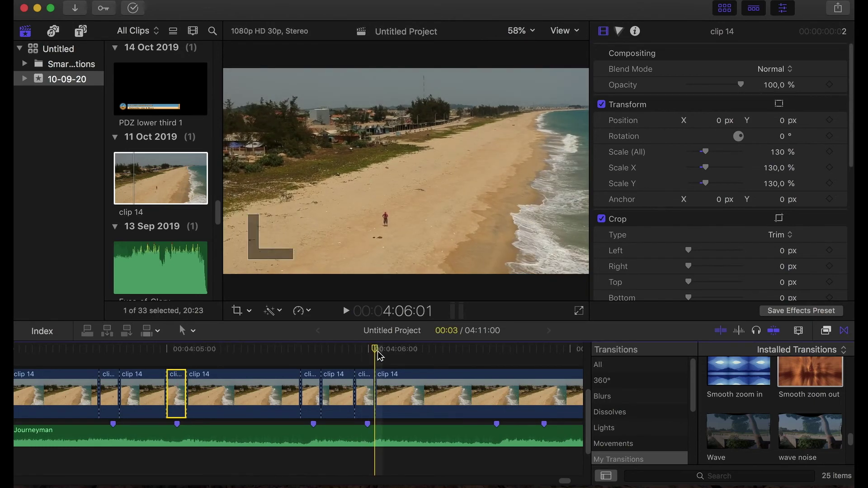
pyautogui.click(723, 121)
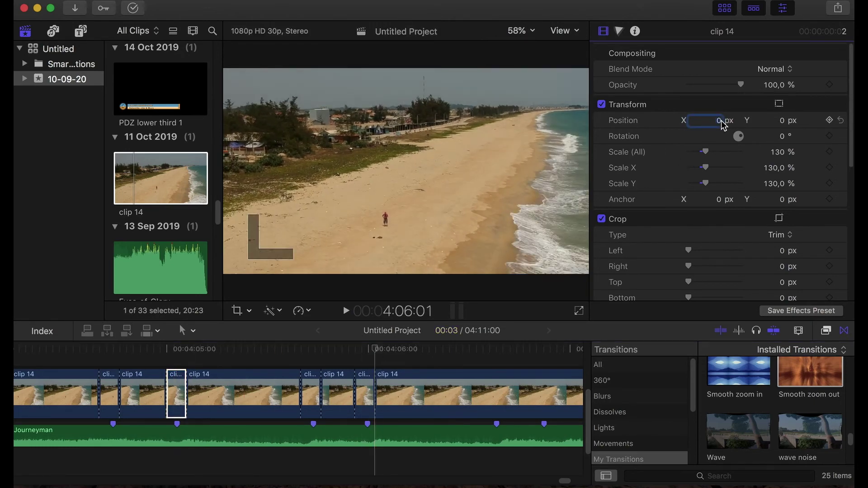
pyautogui.write('200')
pyautogui.press('Return')
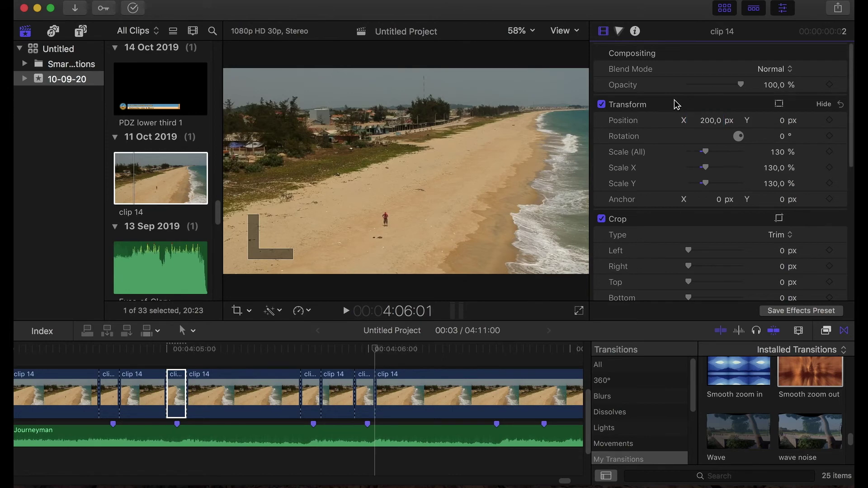
# Step: Set Position X to -200 px for the short segment at the third beat marker and 200 px for the one at the fourth
pyautogui.click(309, 380)
pyautogui.click(719, 121)
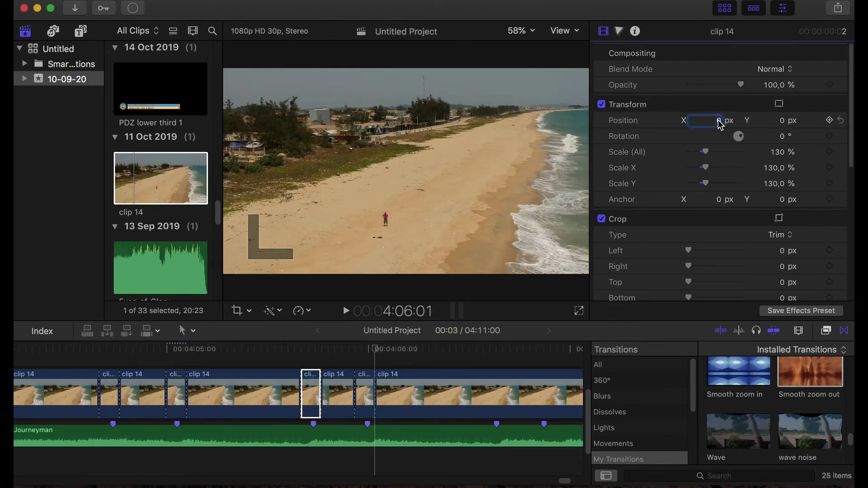
pyautogui.write('-200')
pyautogui.press('Return')
pyautogui.click(365, 384)
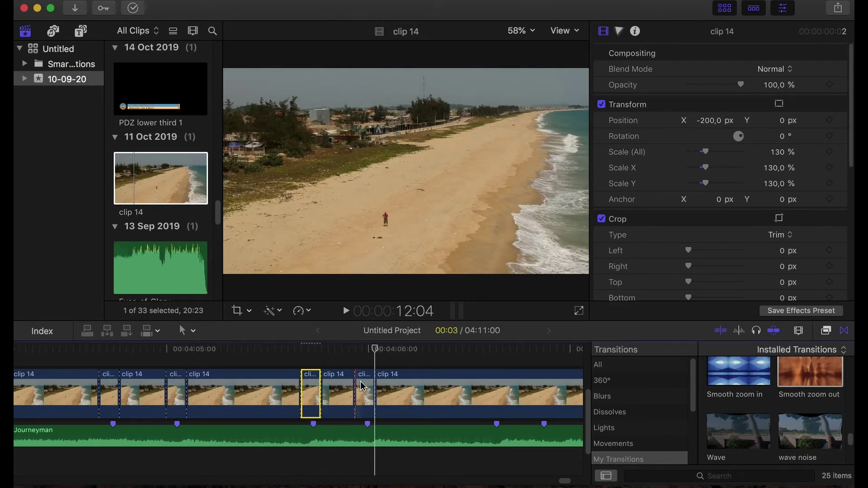
pyautogui.click(720, 121)
pyautogui.write('200')
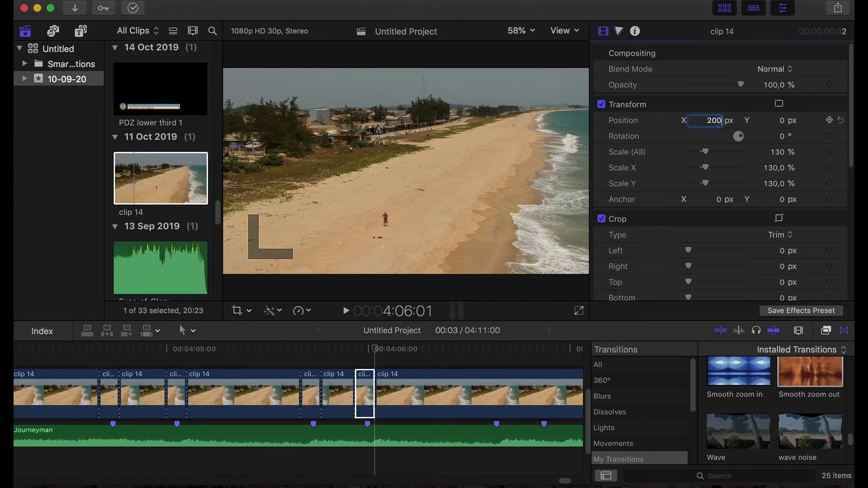
pyautogui.press('Return')
pyautogui.moveTo(375, 350); pyautogui.dragTo(417, 413)
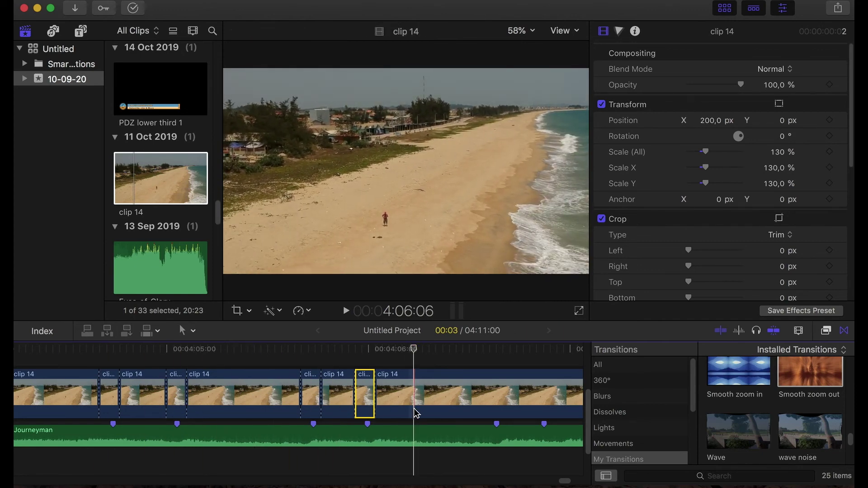